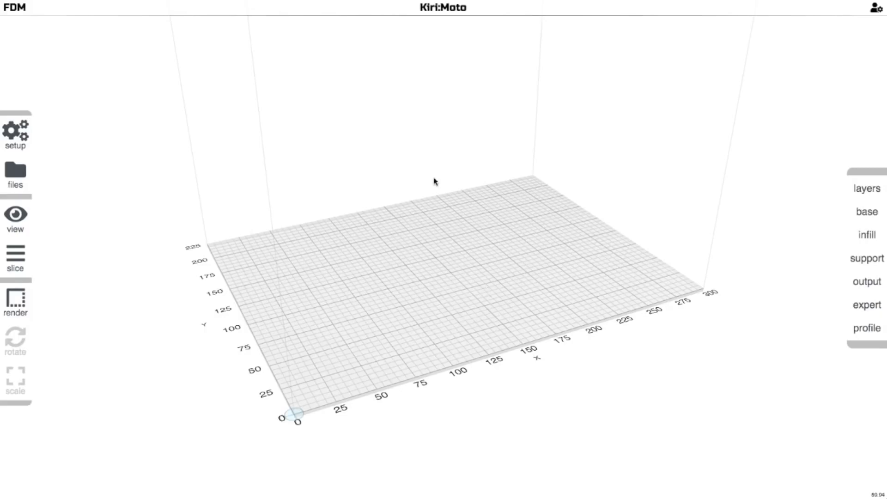
mouse_move(21, 137)
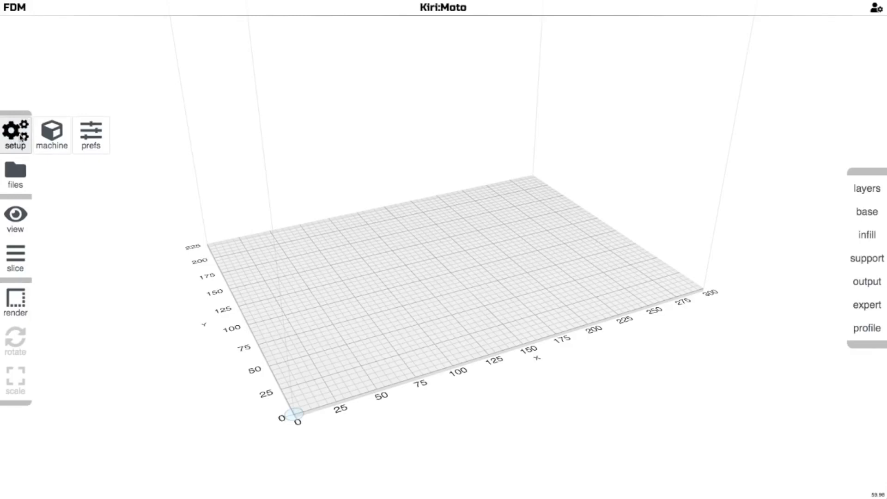
left_click(42, 144)
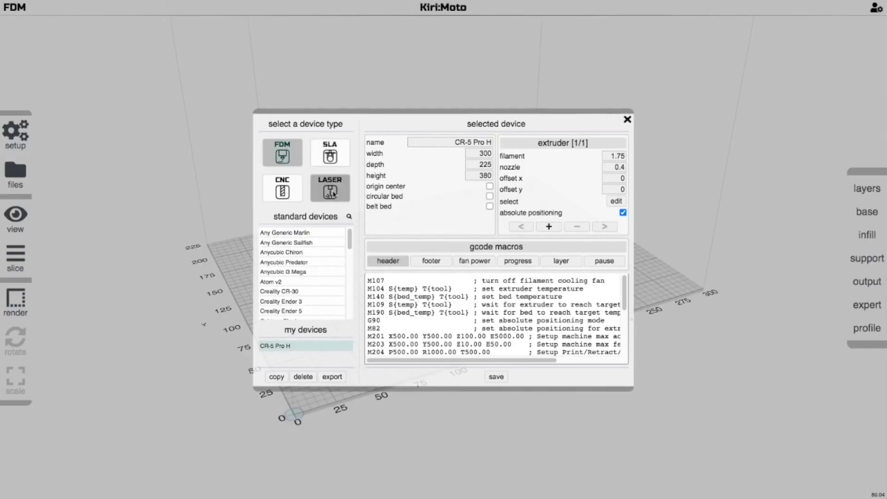
left_click_drag(351, 237, 351, 246)
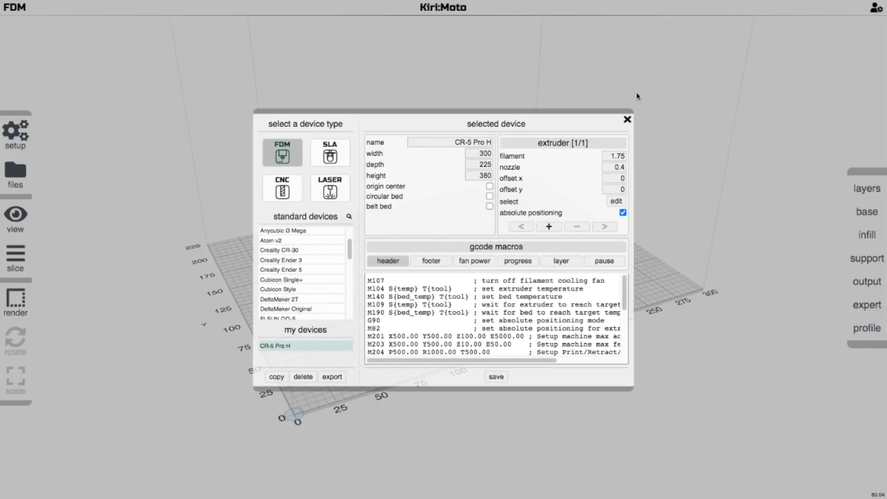
left_click(627, 121)
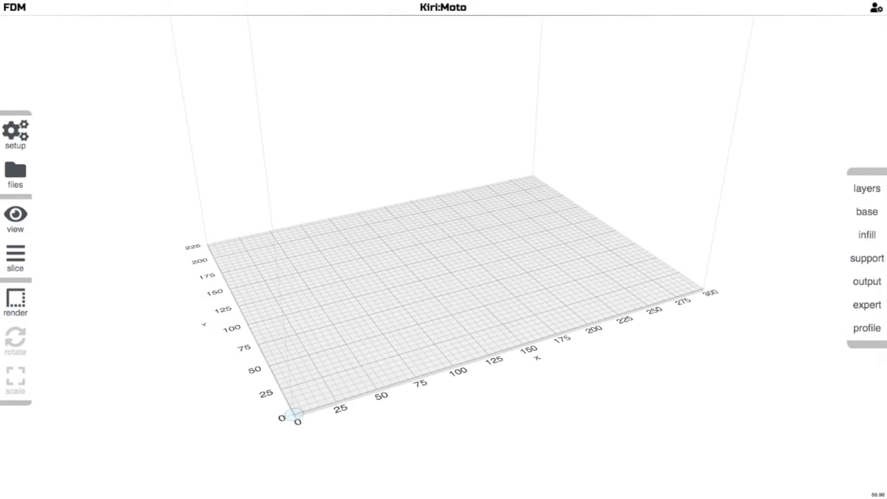
- Drop 3DBenchy.stl onto the build plate and orbit the view around the boat
left_click_drag(495, 497, 495, 386)
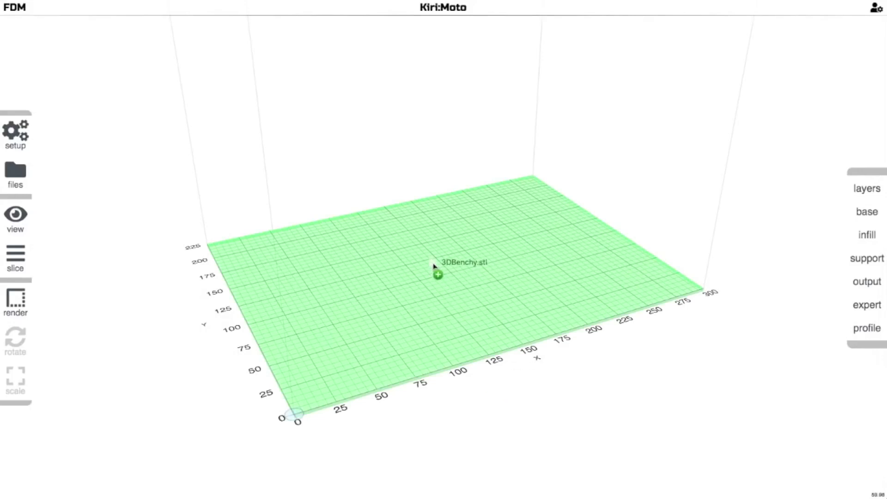
left_click_drag(434, 265, 433, 267)
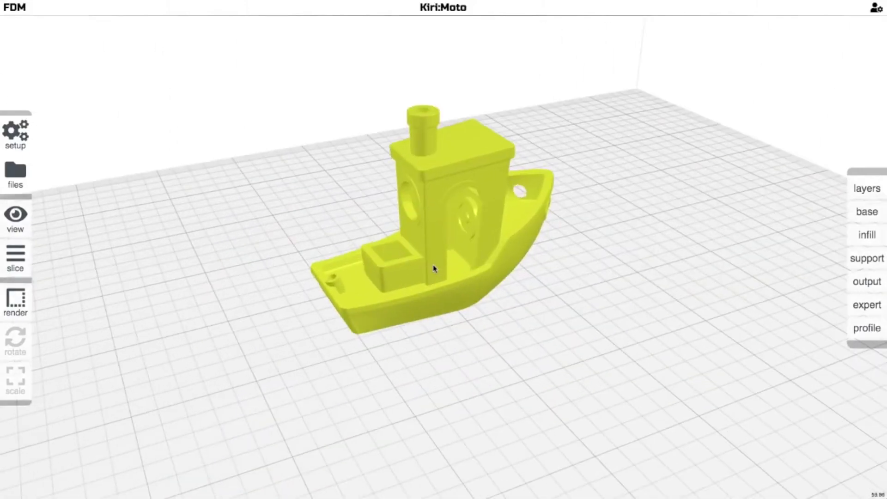
left_click_drag(433, 268, 534, 377)
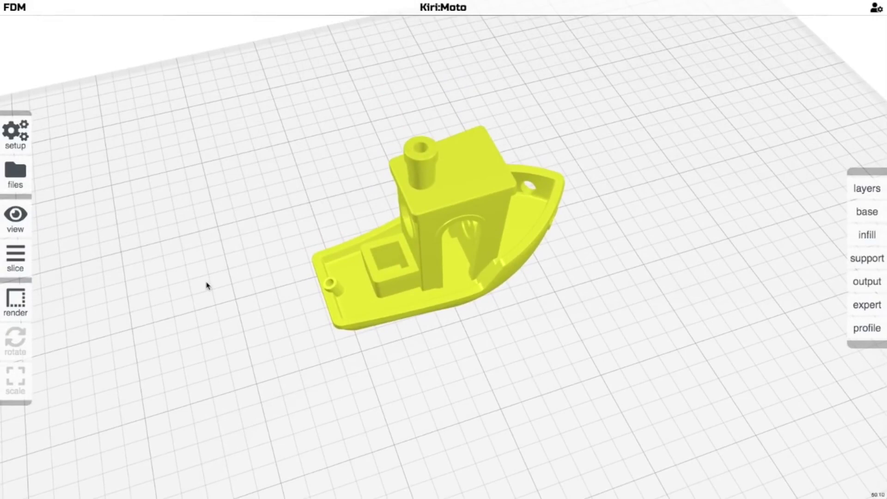
mouse_move(15, 258)
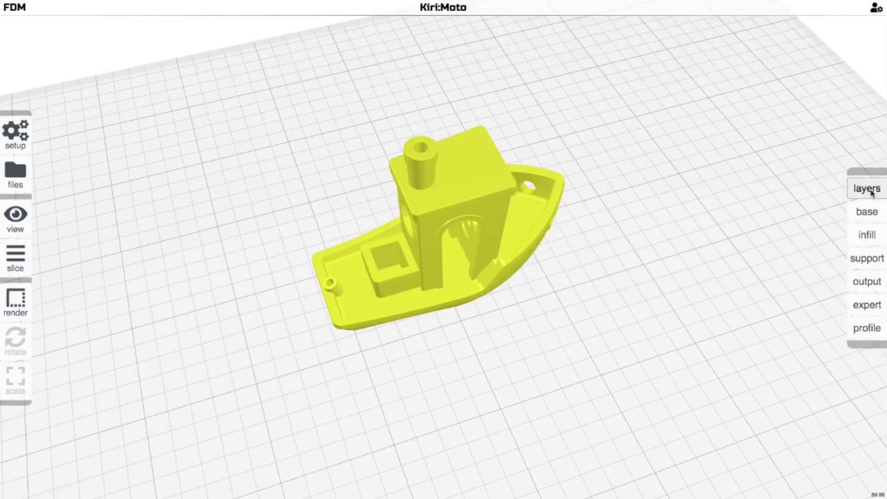
mouse_move(872, 192)
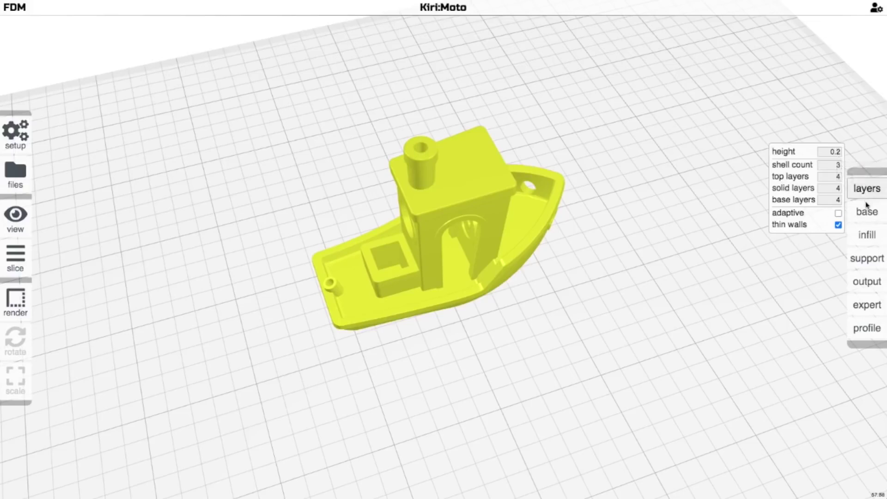
mouse_move(865, 216)
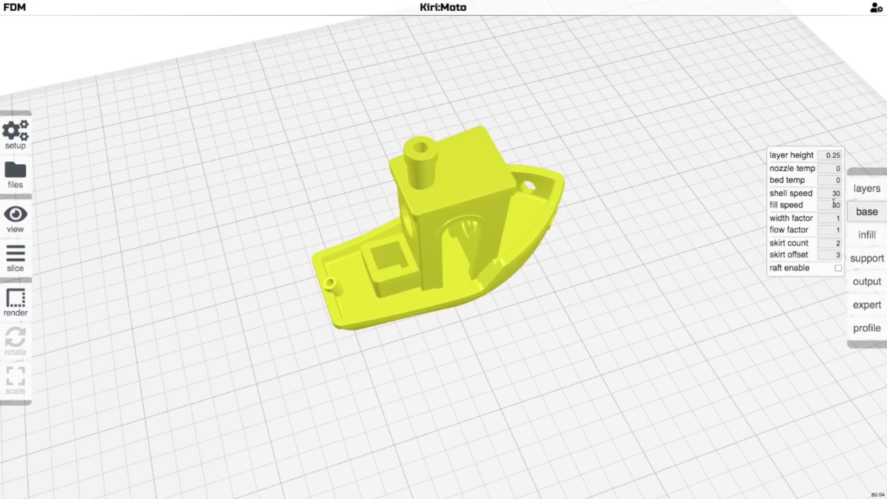
left_click(867, 235)
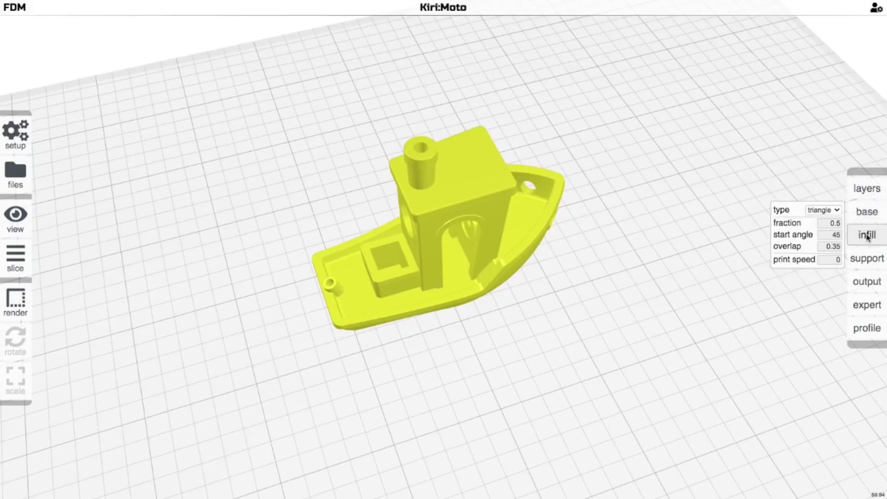
left_click(866, 258)
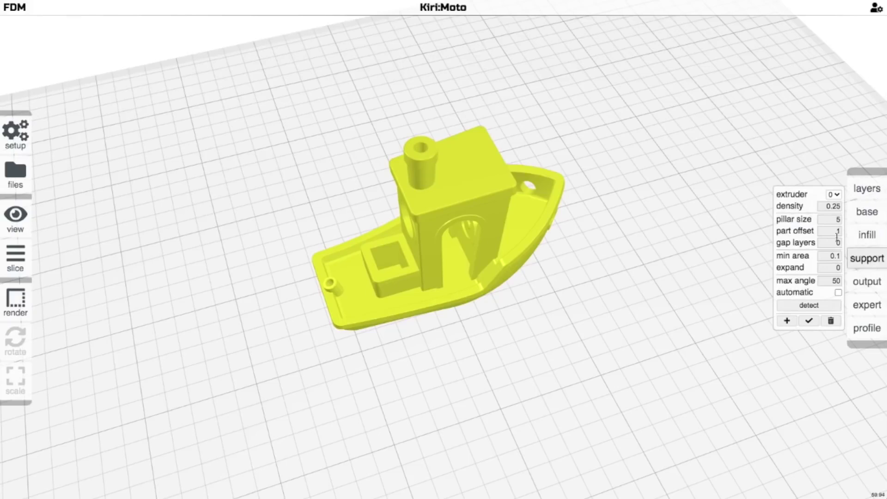
left_click(857, 280)
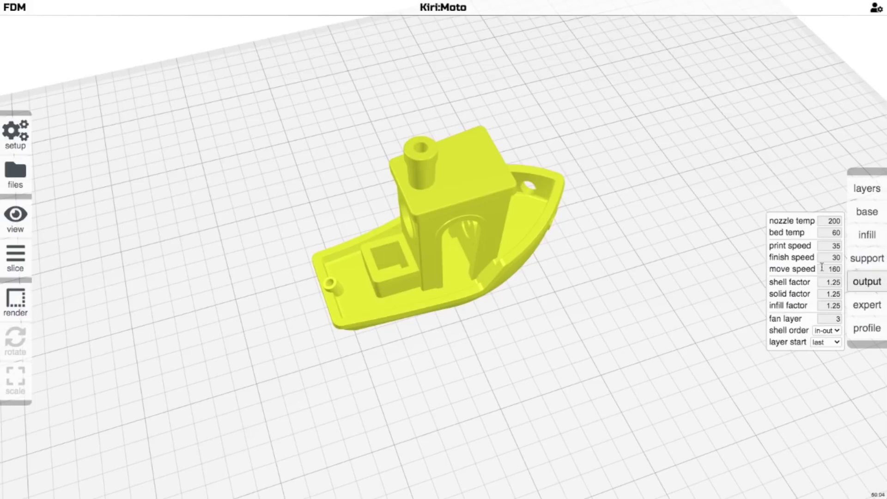
mouse_move(821, 267)
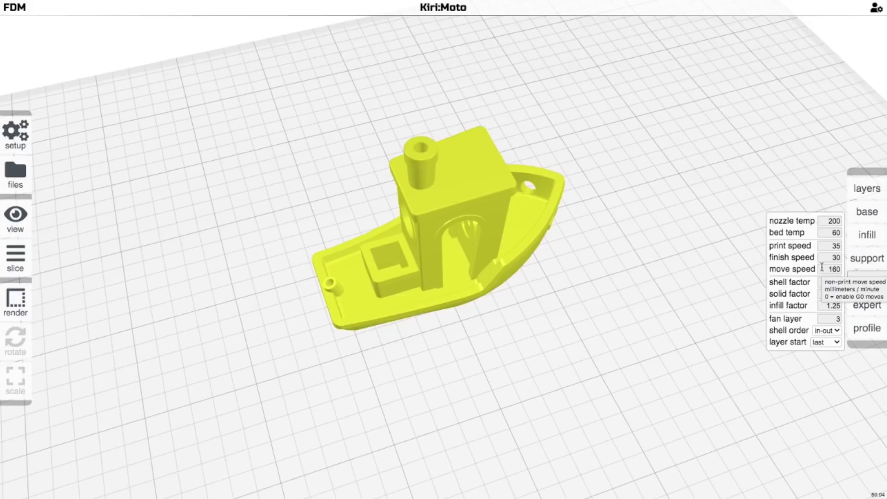
left_click(713, 251)
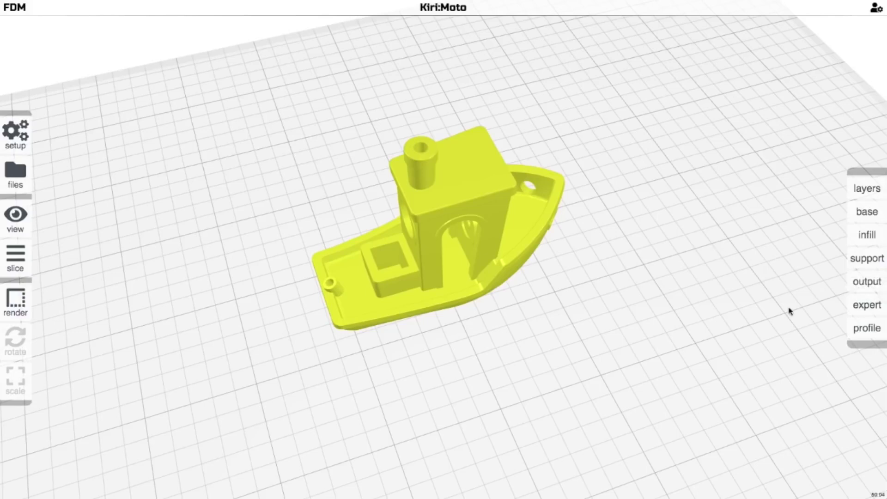
left_click(867, 305)
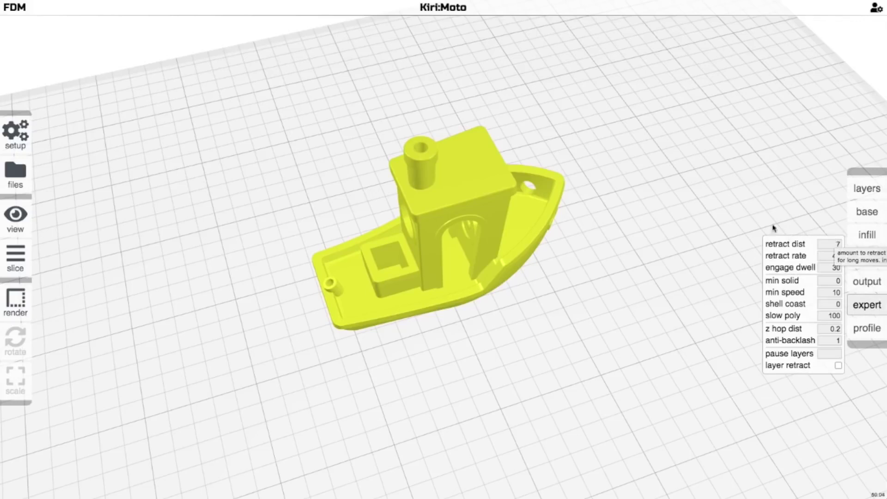
left_click(763, 236)
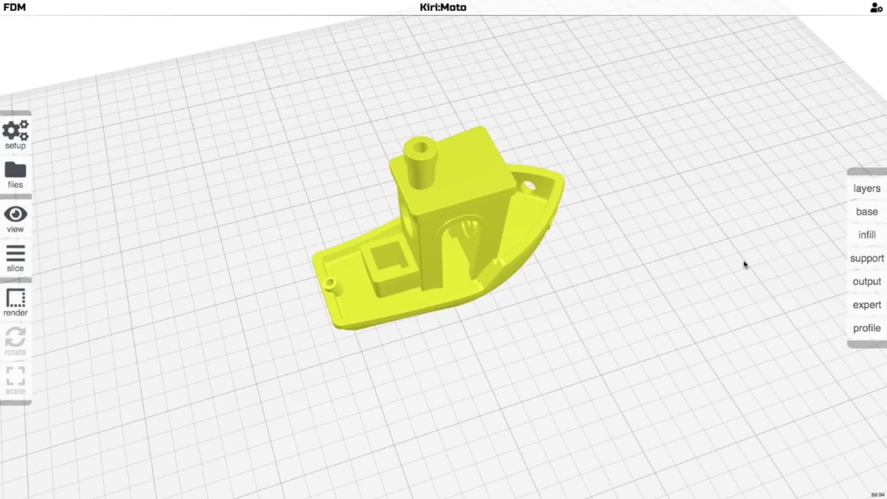
left_click_drag(679, 212, 619, 177)
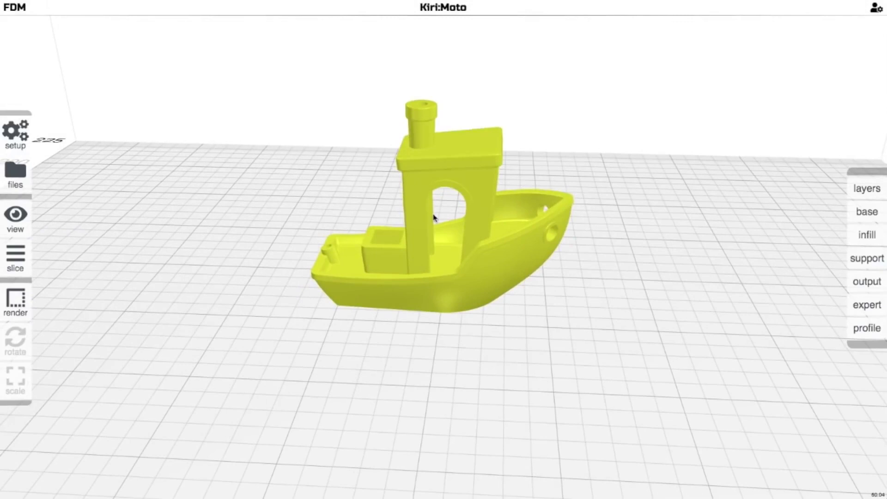
- Slice the Benchy, preview layers 31–148, reset to layer 0, and prepare the export
left_click(17, 259)
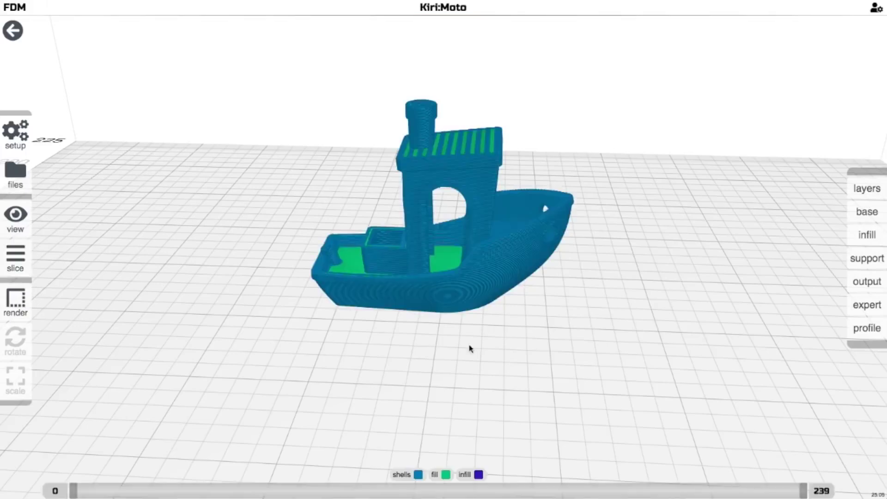
left_click_drag(74, 495, 176, 494)
left_click_drag(794, 494, 814, 472)
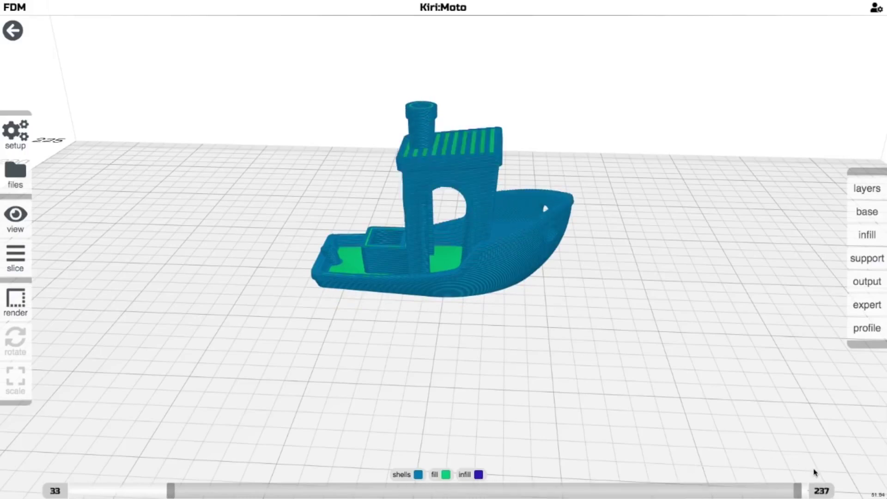
left_click_drag(170, 491, 54, 491)
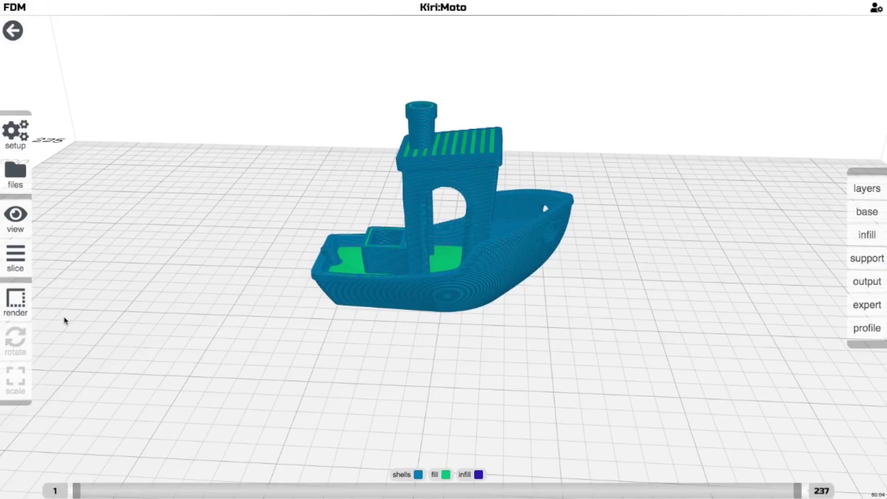
mouse_move(21, 261)
left_click(93, 260)
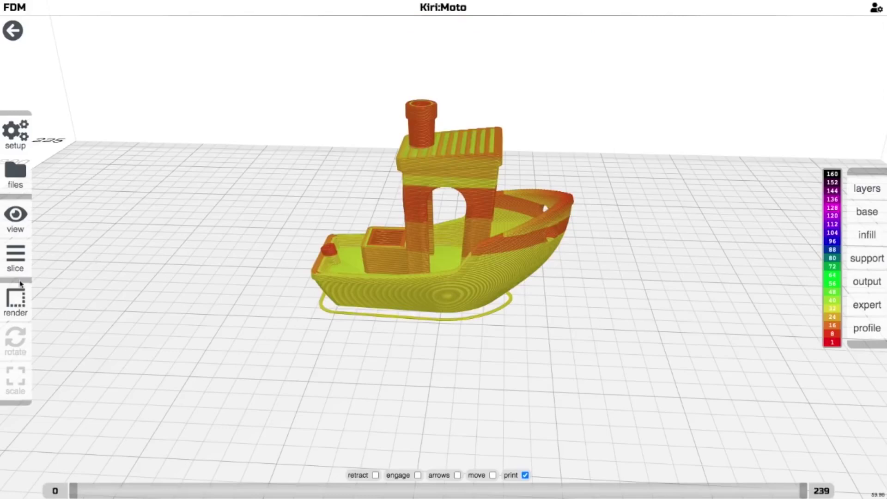
- Download the Benchy's G-code as print-020.gcode and close the export summary
left_click(91, 252)
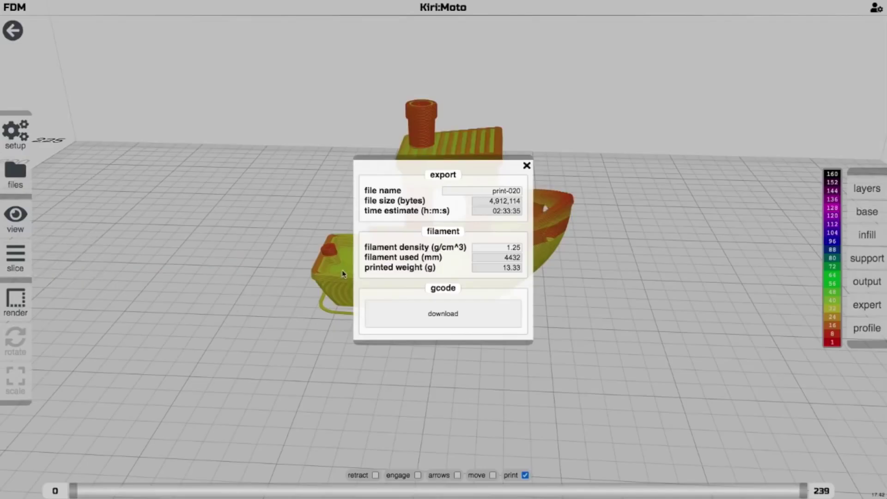
left_click(408, 317)
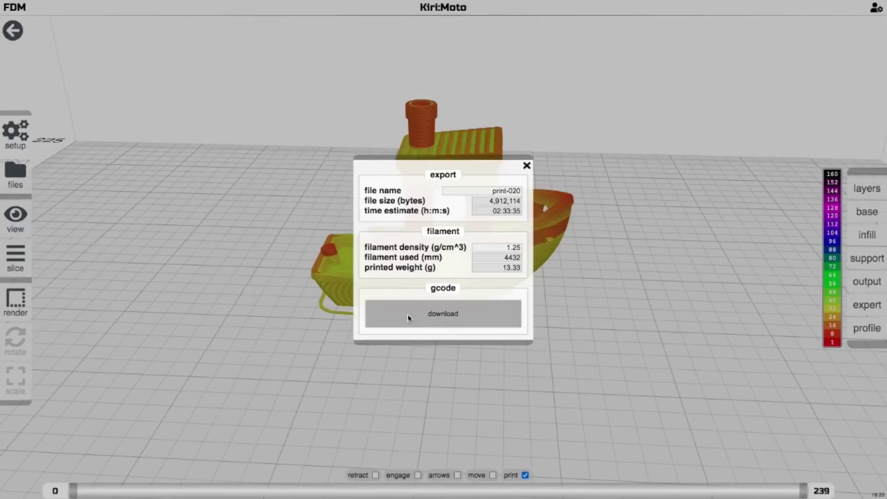
left_click(442, 314)
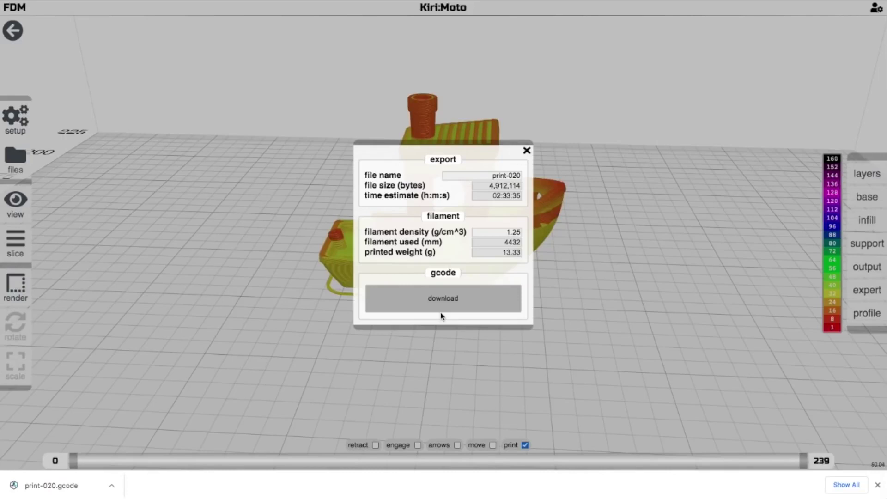
left_click(526, 151)
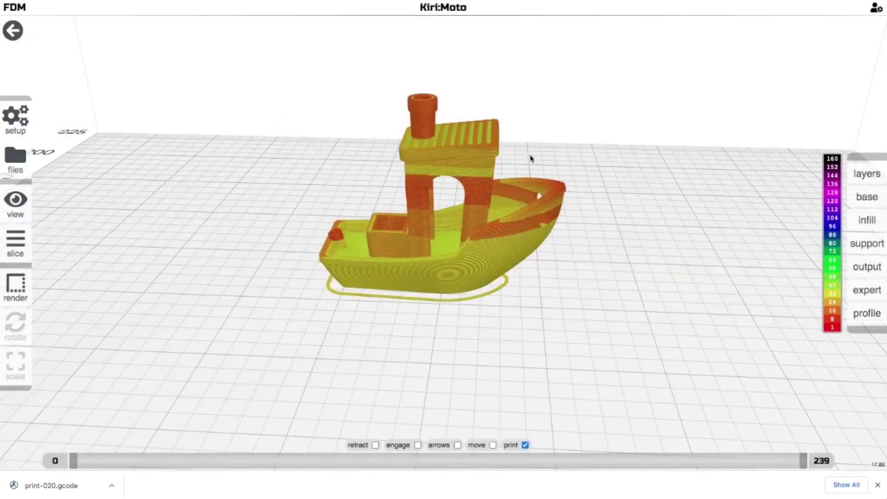
left_click(878, 486)
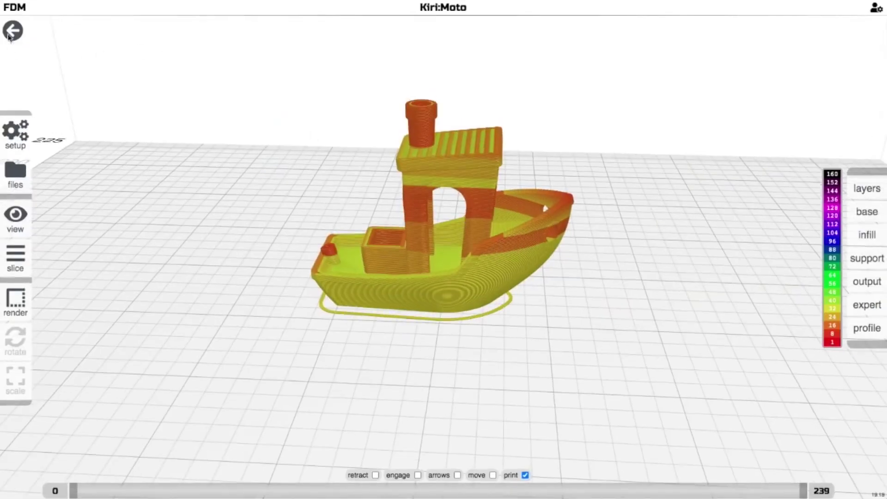
- Return to the model view and delete the boat from the build plate
left_click(10, 31)
left_click(414, 254)
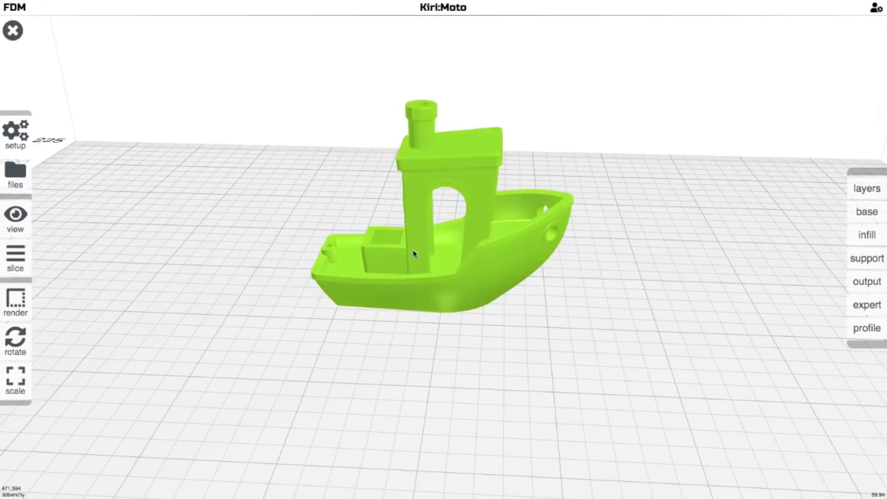
key("Delete")
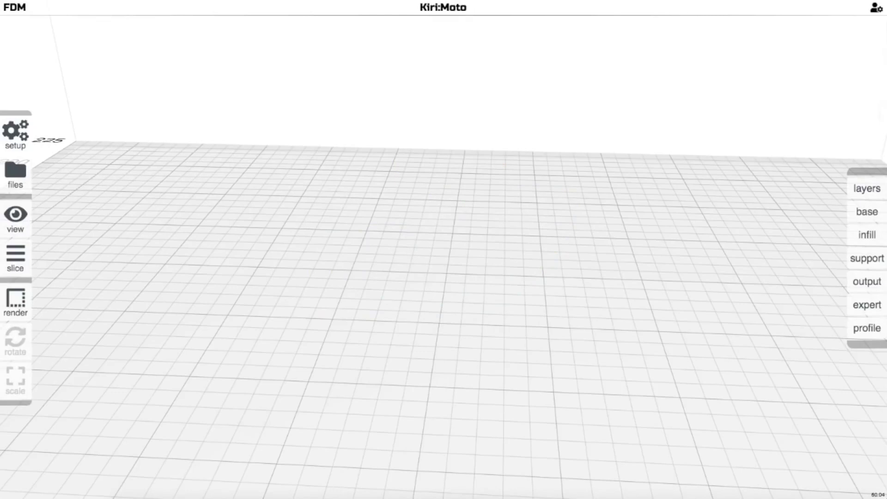
- Load the torture-test STL onto the build plate and orbit to inspect its spikes and overhangs
left_click_drag(509, 396, 410, 281)
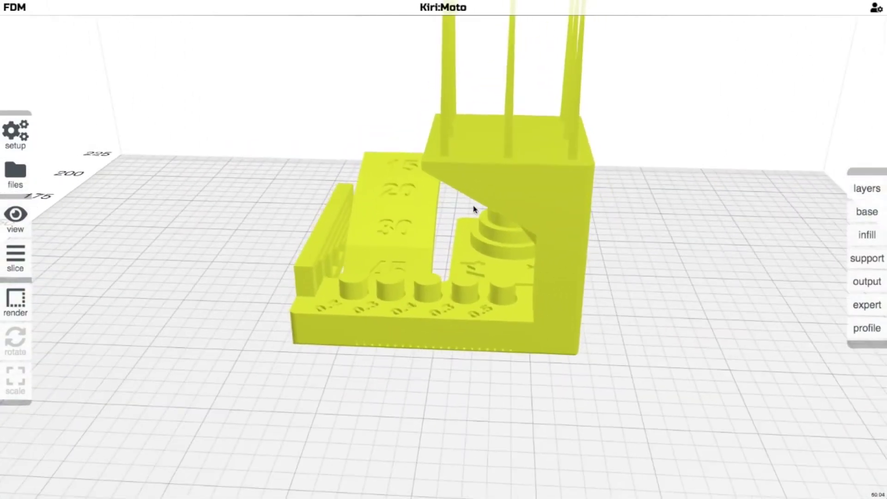
left_click_drag(457, 382, 615, 396)
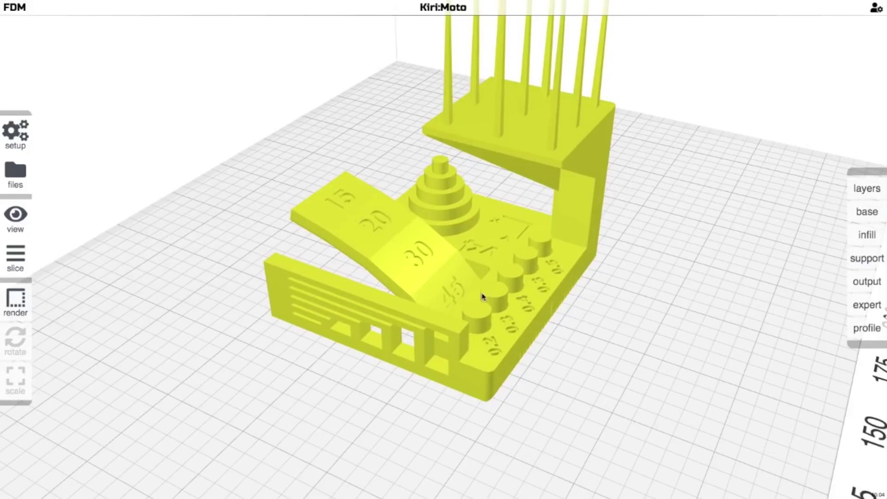
scroll(640, 213, "down", 3)
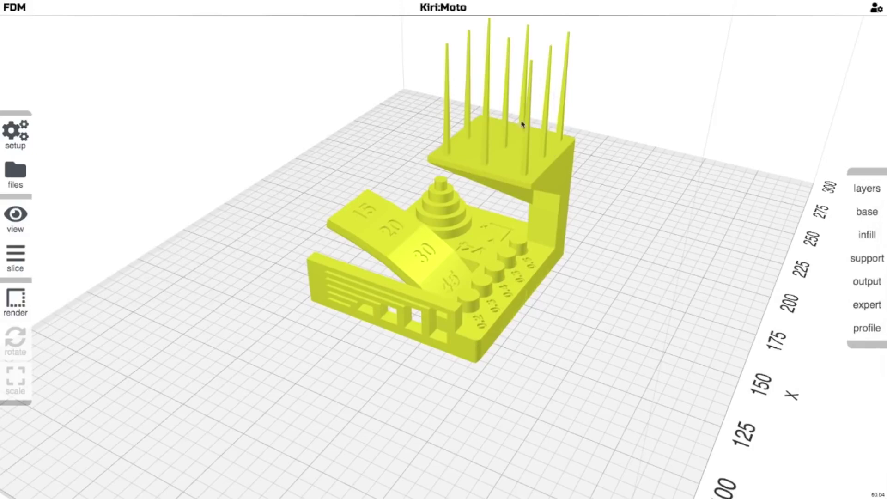
left_click_drag(624, 222, 551, 230)
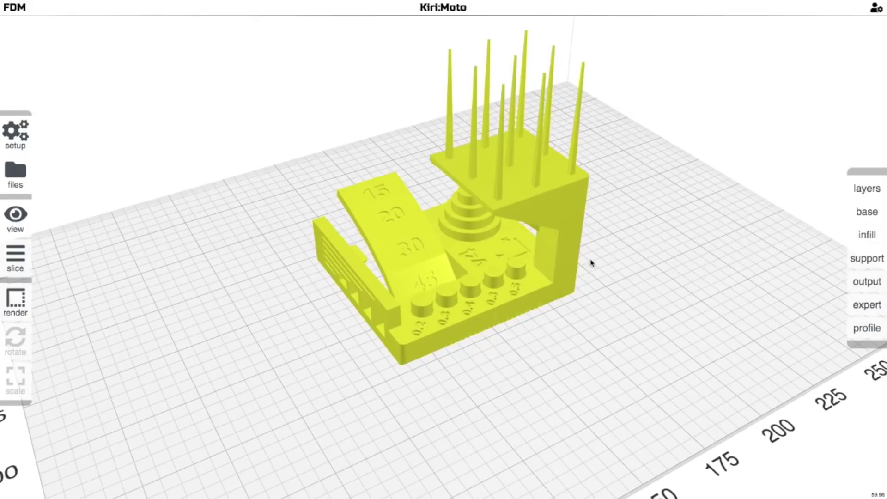
mouse_move(598, 265)
left_mouse_down()
mouse_move(580, 279)
mouse_move(603, 278)
left_mouse_up()
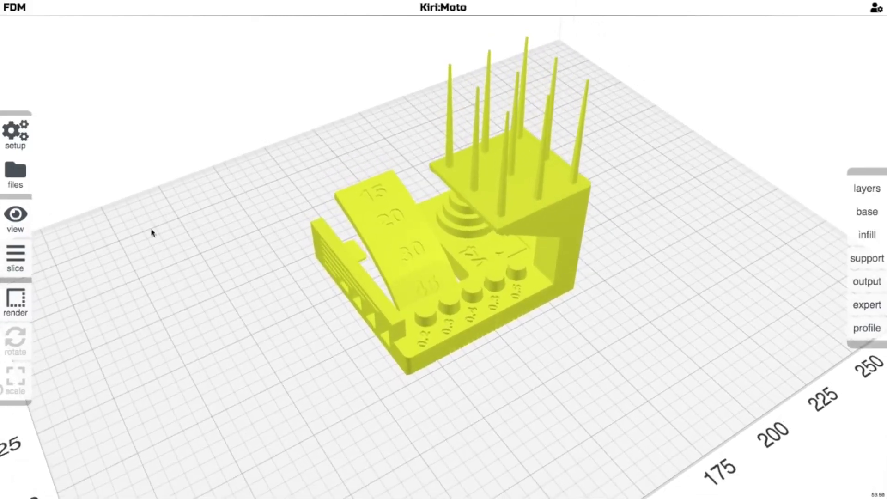
- Slice the torture-test model into 459 layers and download its G-code as print-021.gcode
mouse_move(21, 256)
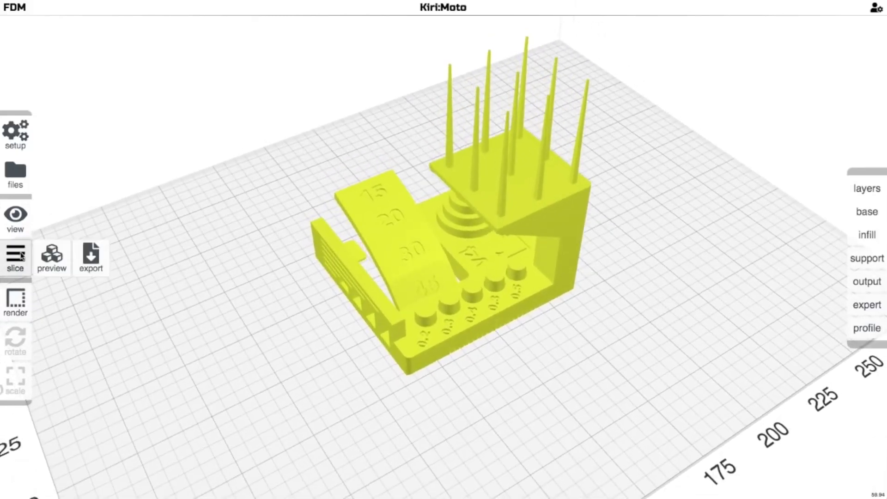
left_click(84, 259)
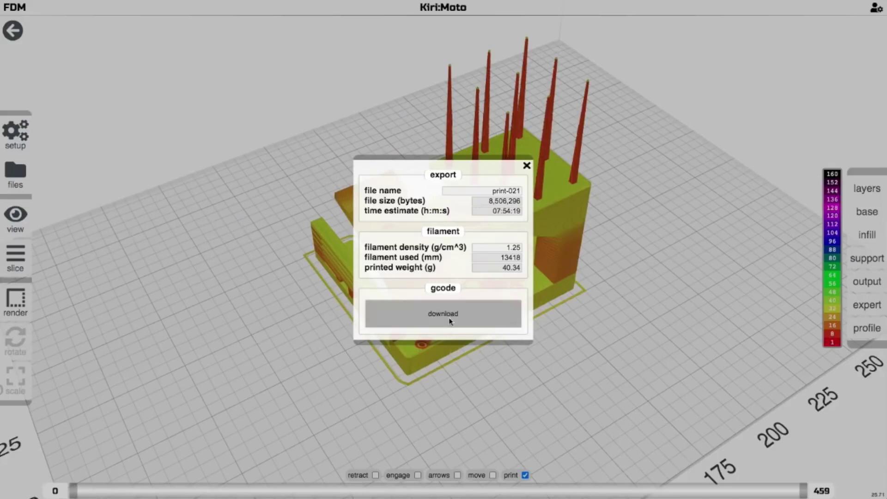
left_click(450, 320)
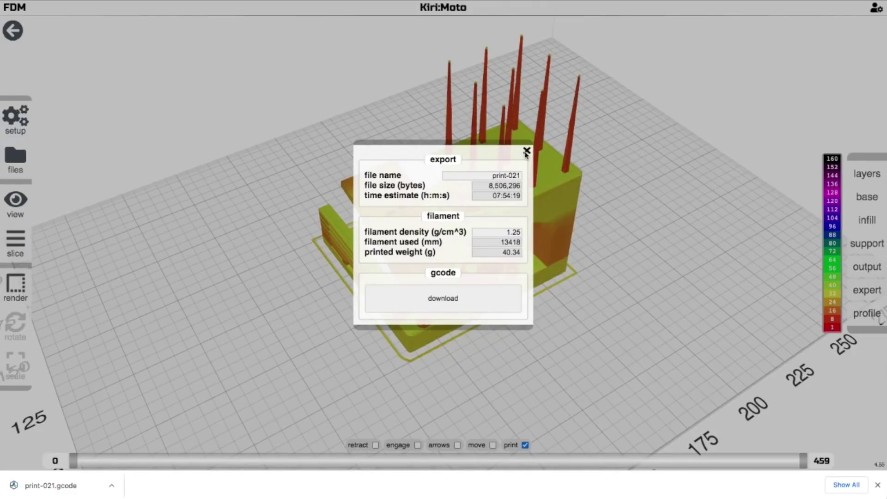
left_click(526, 152)
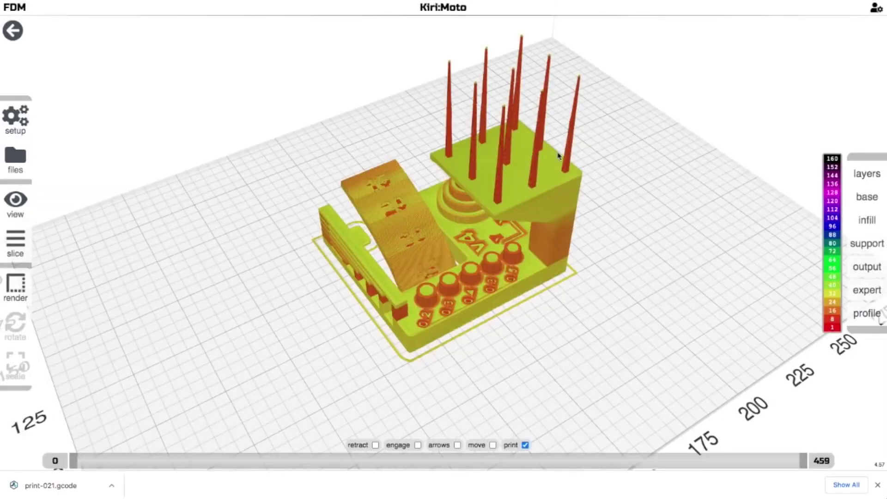